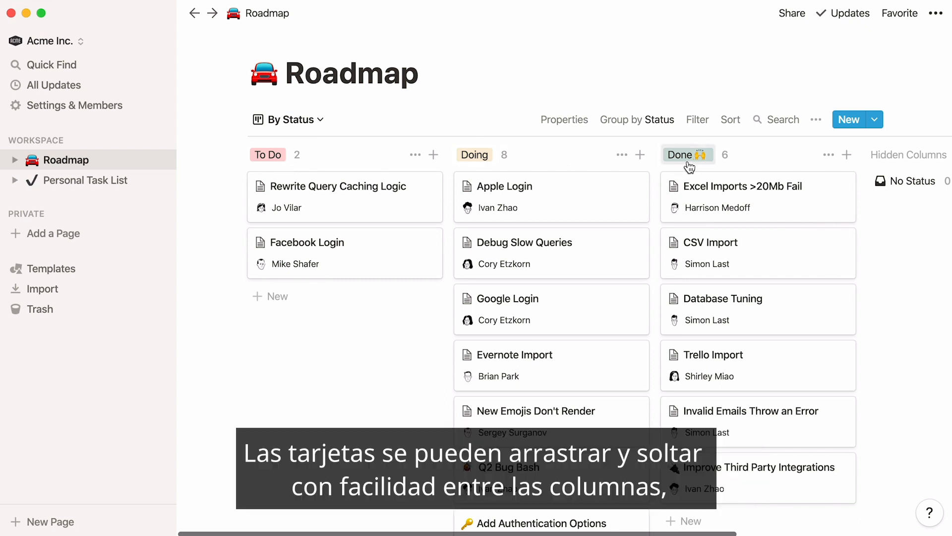
Move the Apple Login card from the Doing column to the Done column of the Roadmap board.
left_click_drag(600, 197, 687, 180)
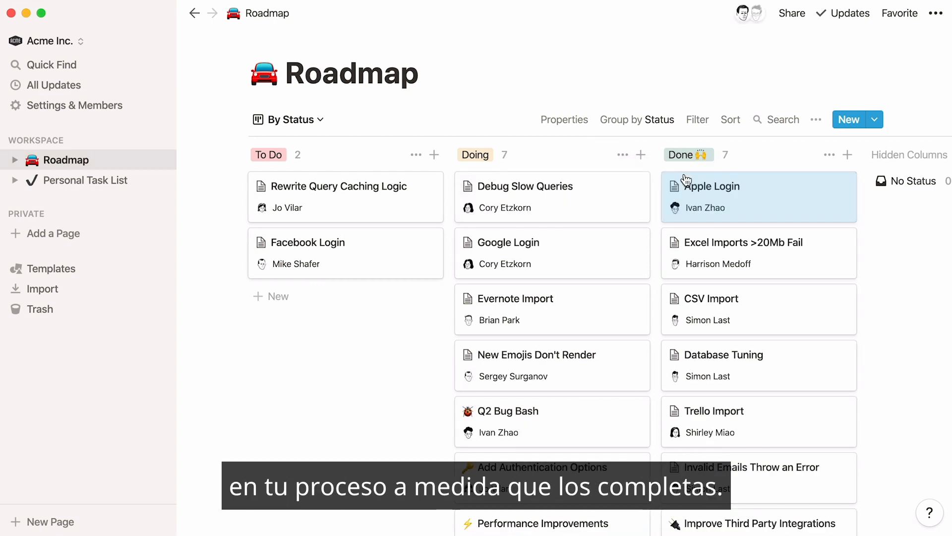
Group the Roadmap board by Product Manager, and change the grouping to Engineers.
left_click(656, 127)
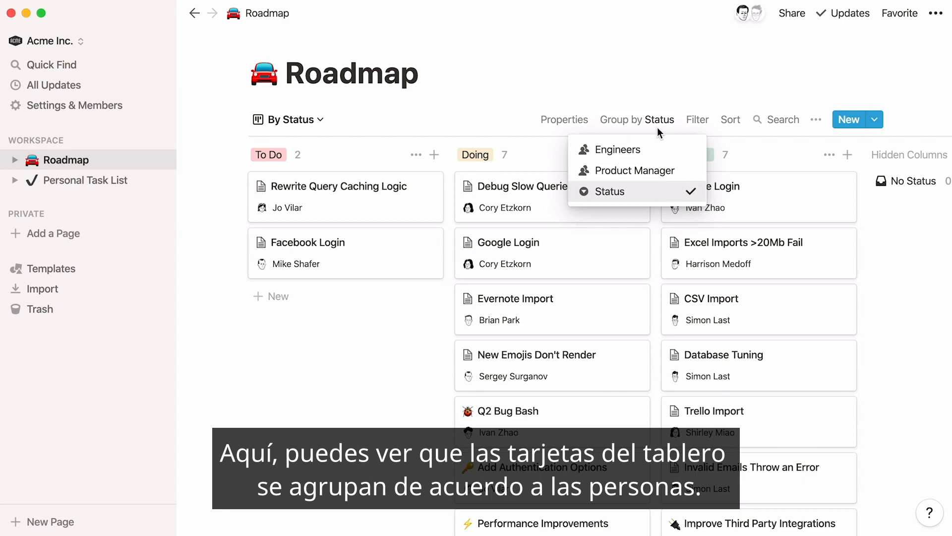
left_click(683, 171)
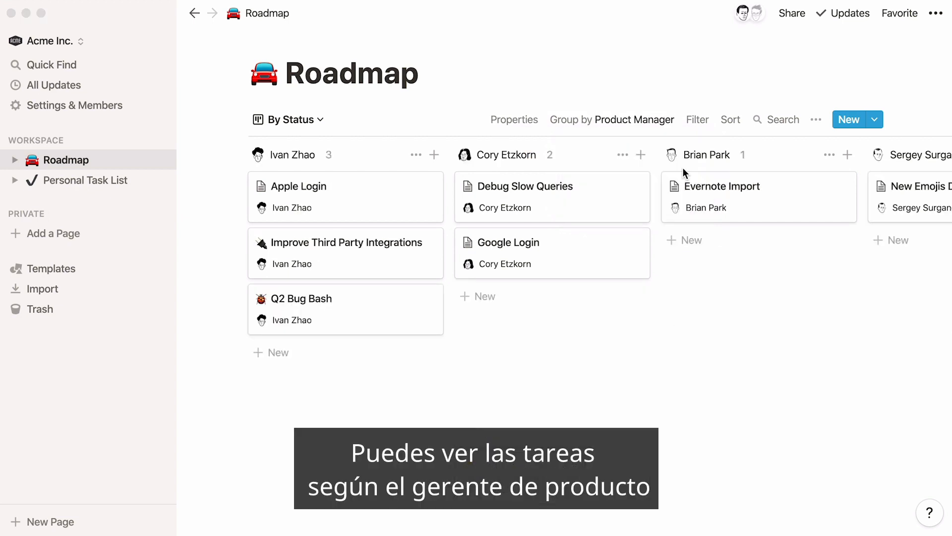
left_click(659, 127)
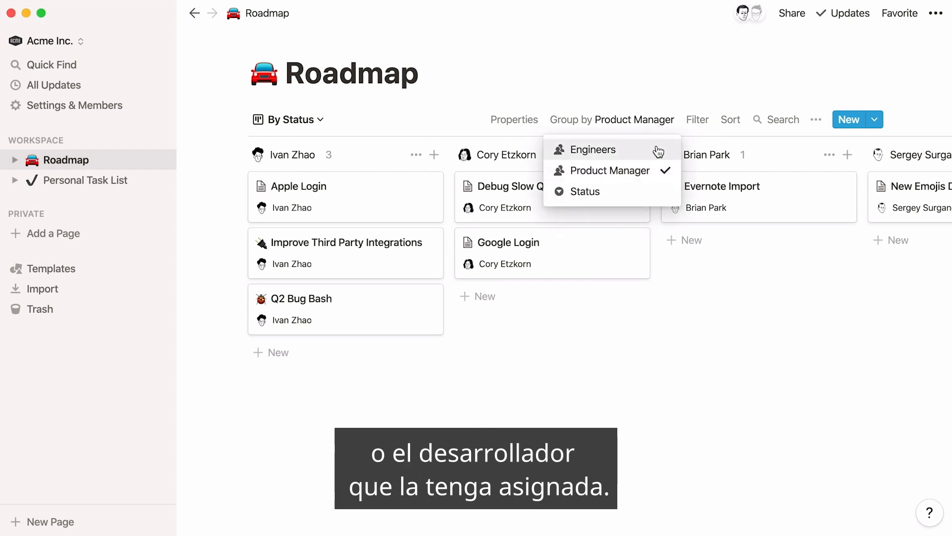
left_click(659, 149)
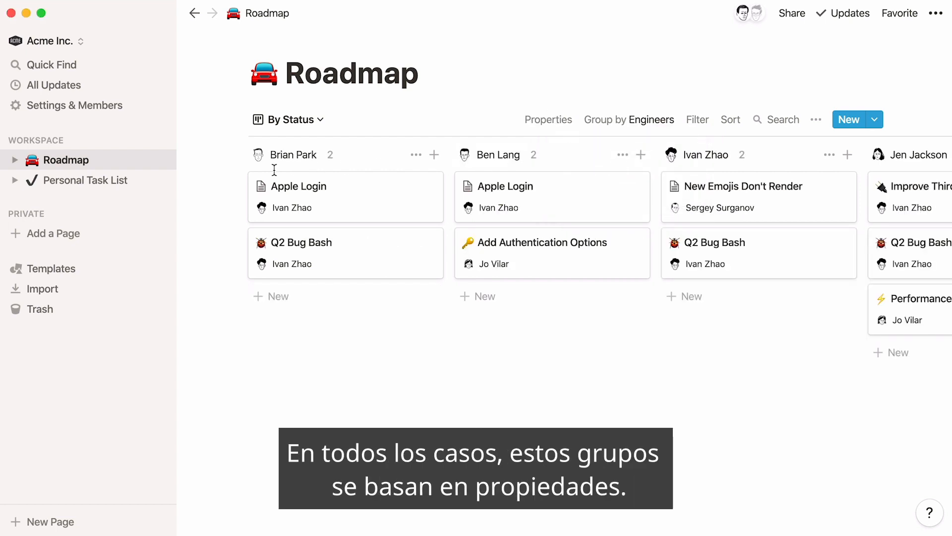
Open the Personal Task List board and add a Files & Media property named Attachments.
left_click(103, 191)
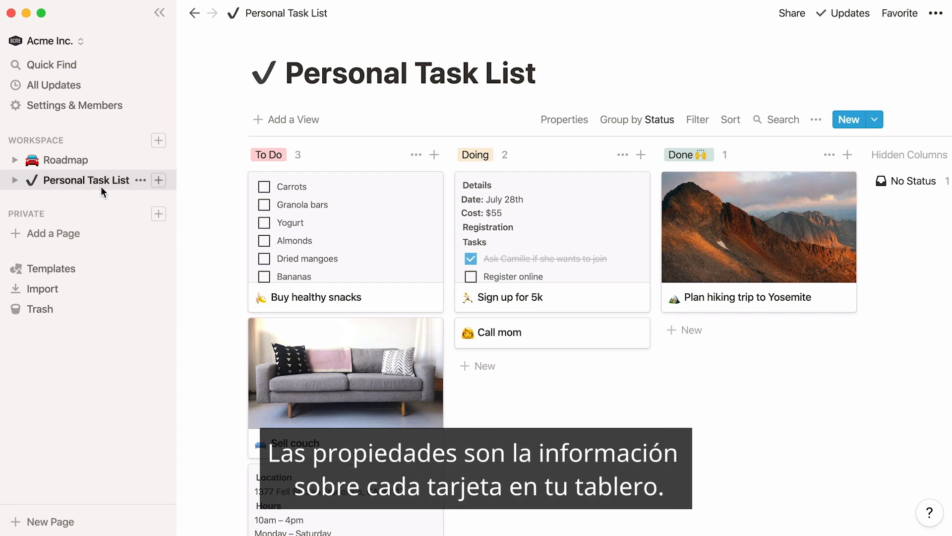
left_click(561, 130)
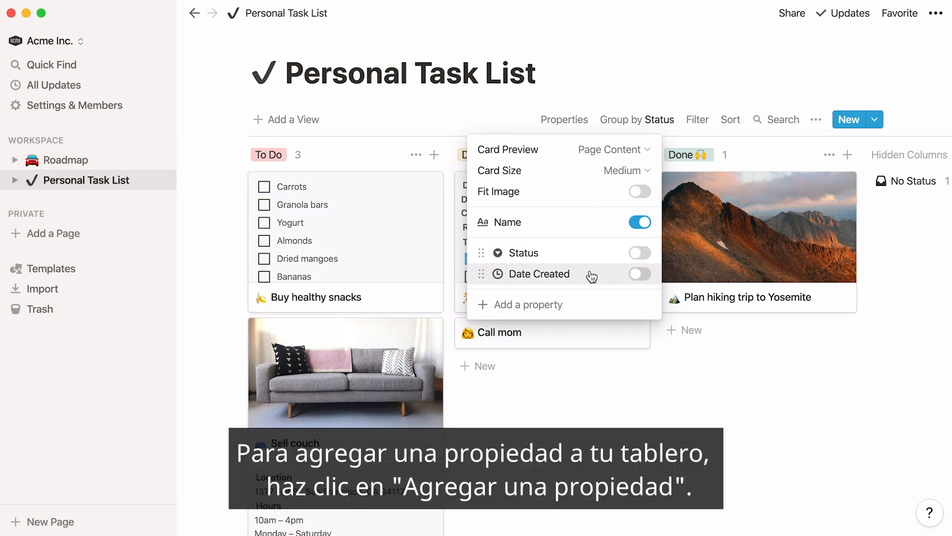
left_click(575, 302)
mouse_move(586, 376)
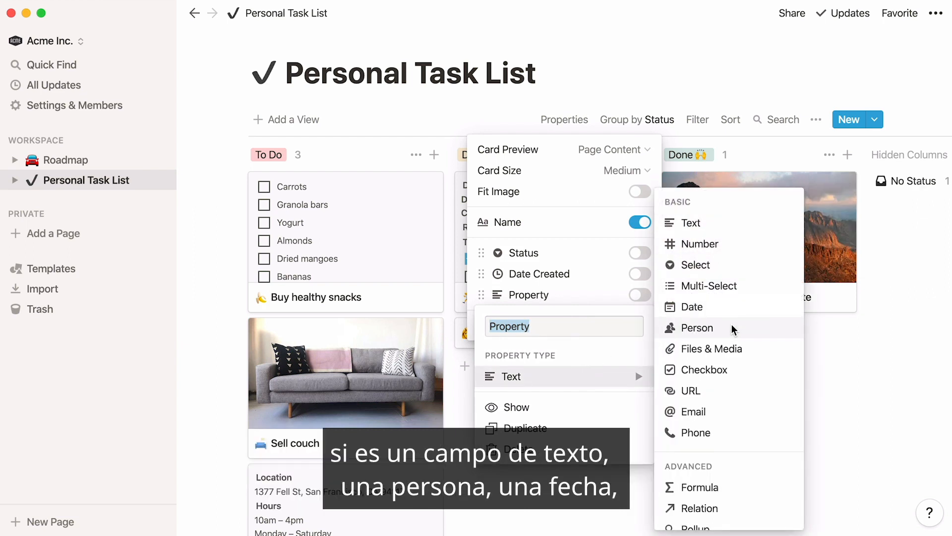
type("Attachments")
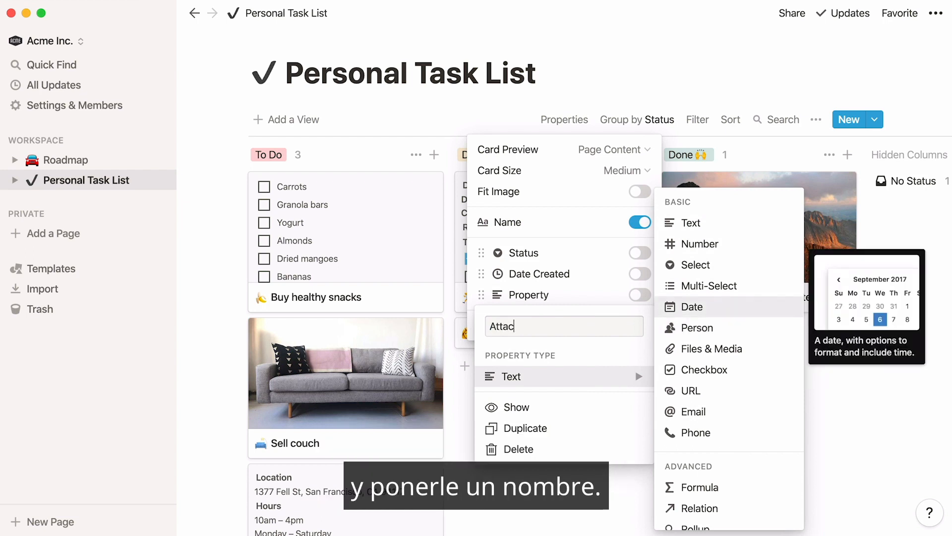
left_click(746, 347)
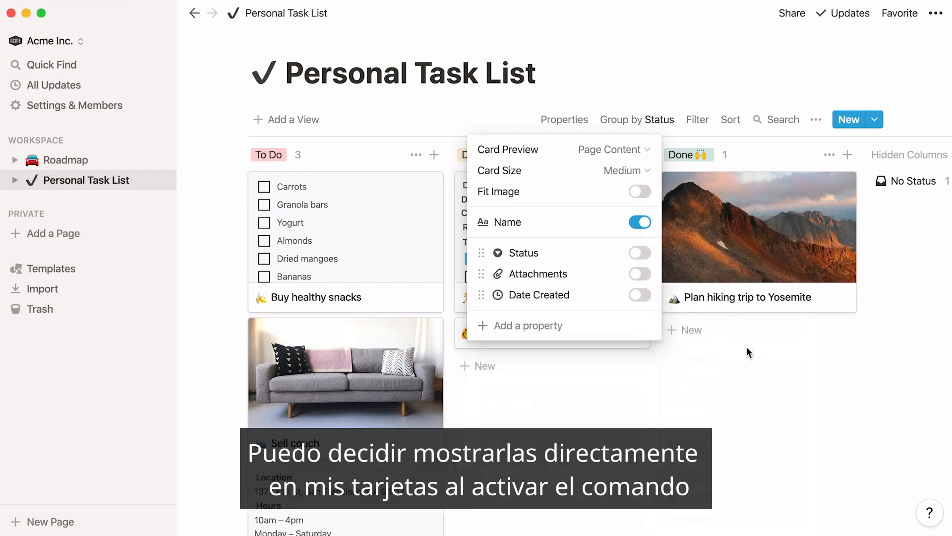
Show the Date Created property on the board's cards and hide it again.
left_click(640, 295)
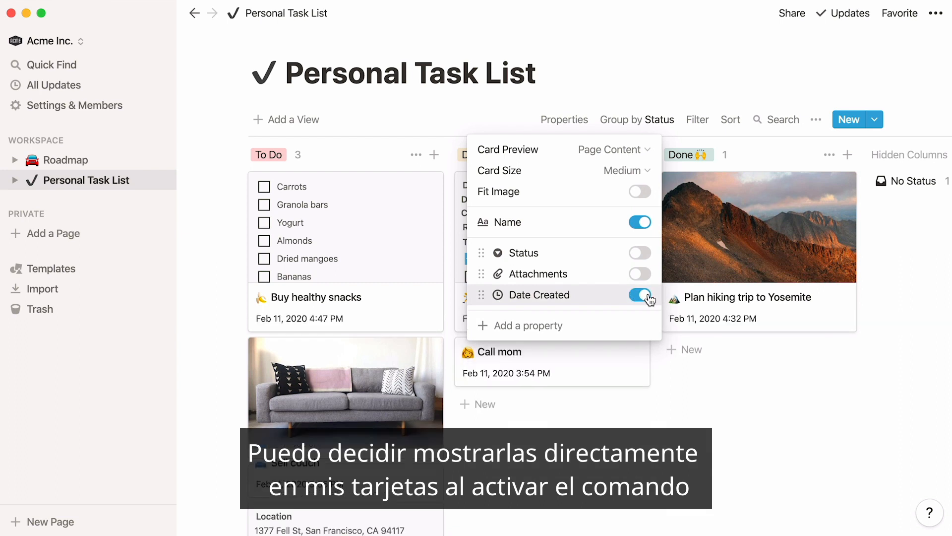
left_click(641, 295)
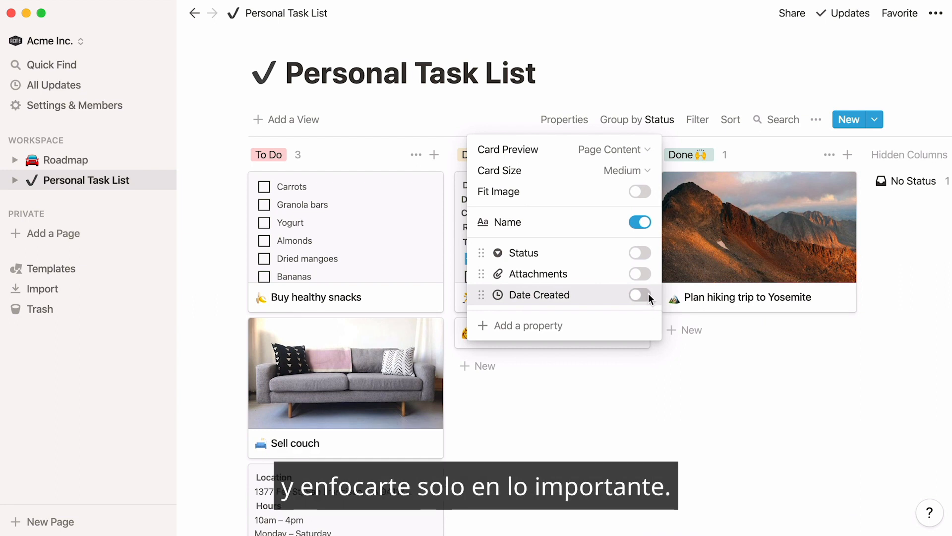
left_click(715, 252)
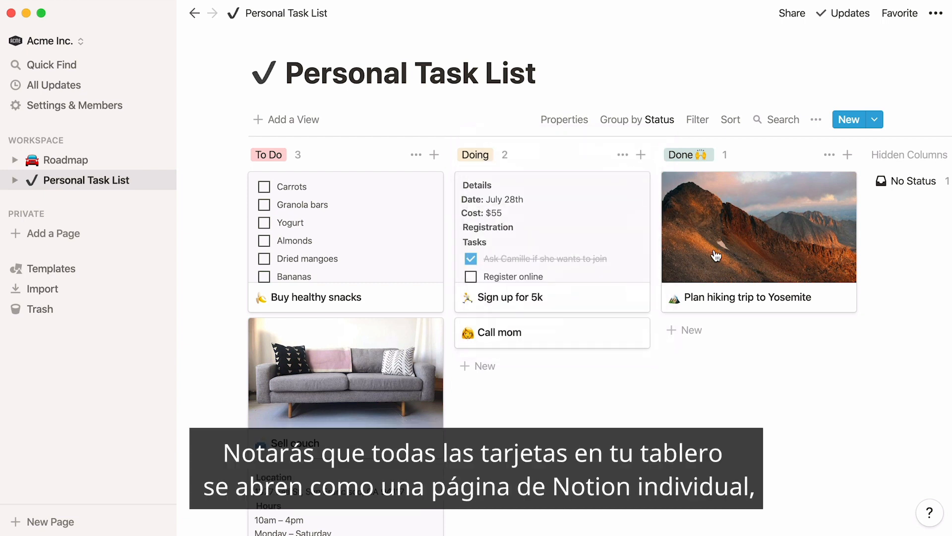
Open the Plan hiking trip to Yosemite card, change its Status to Doing, and return to the board.
left_click(717, 255)
scroll(716, 255, "down", 8)
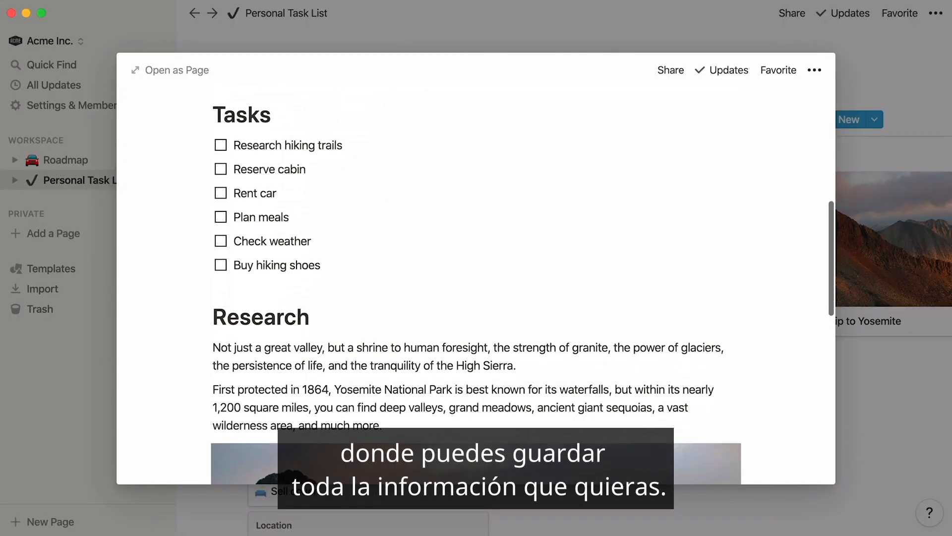
scroll(476, 278, "down", 12)
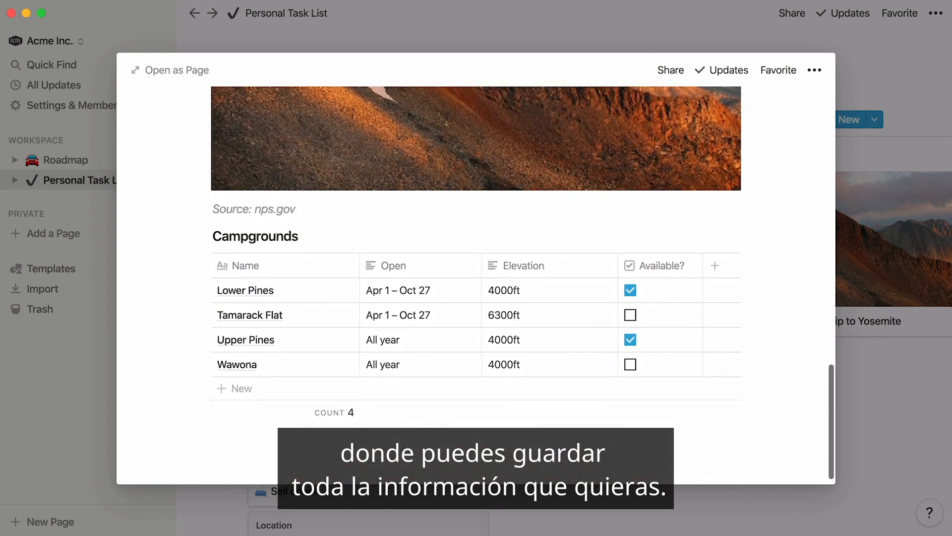
scroll(476, 278, "up", 15)
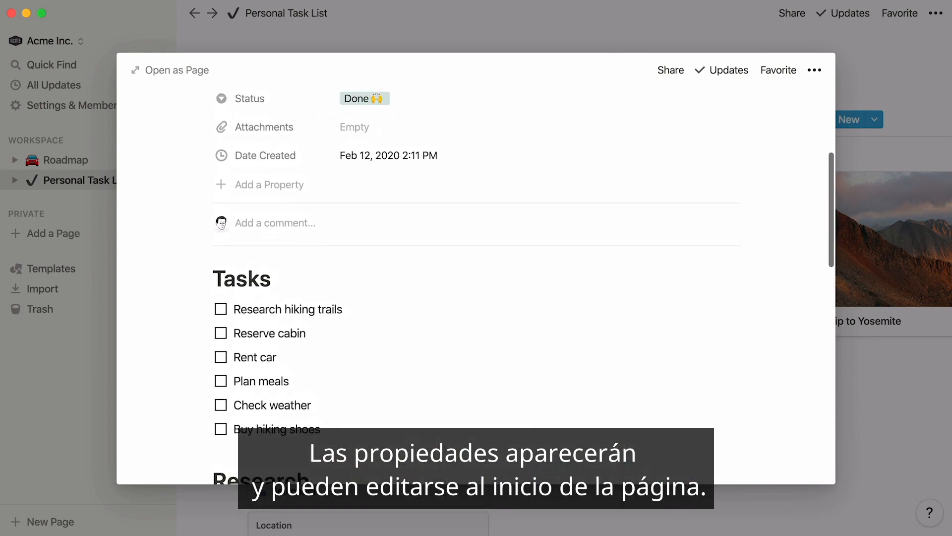
scroll(476, 278, "up", 5)
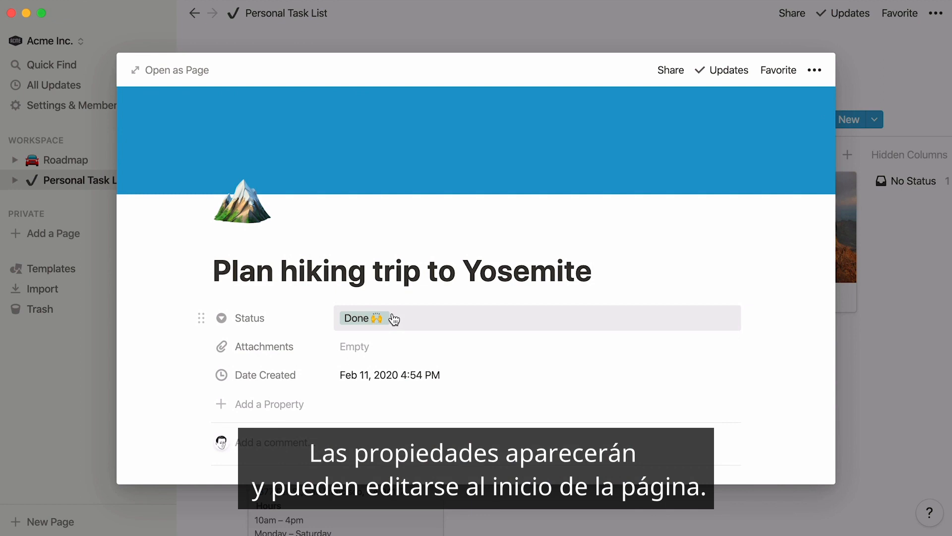
left_click(394, 319)
left_click(419, 387)
left_click(904, 251)
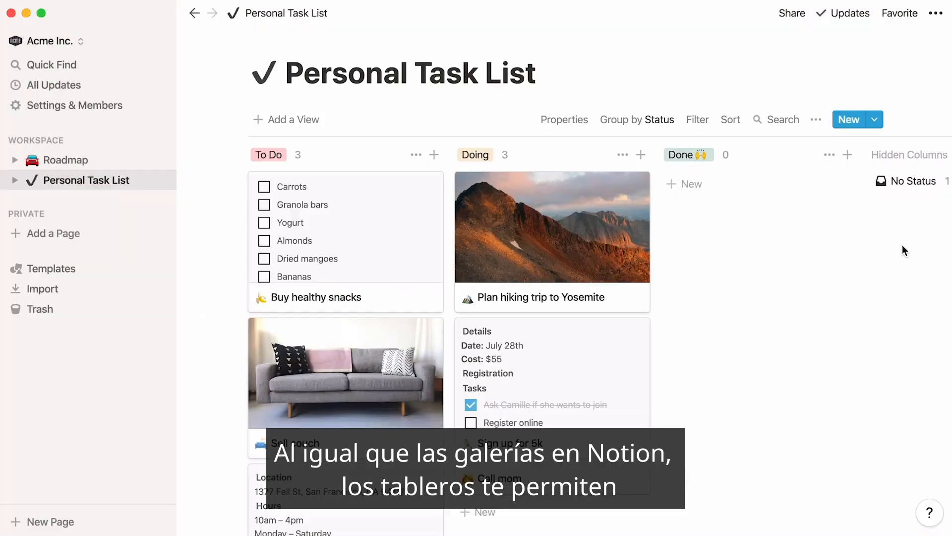
Add a cover image to the Sell couch page and close the page.
left_click(410, 395)
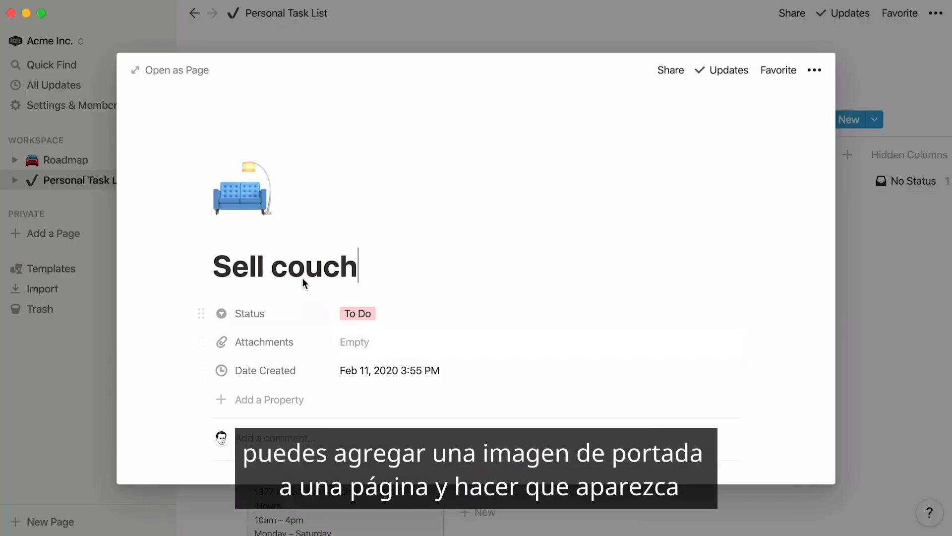
left_click(265, 235)
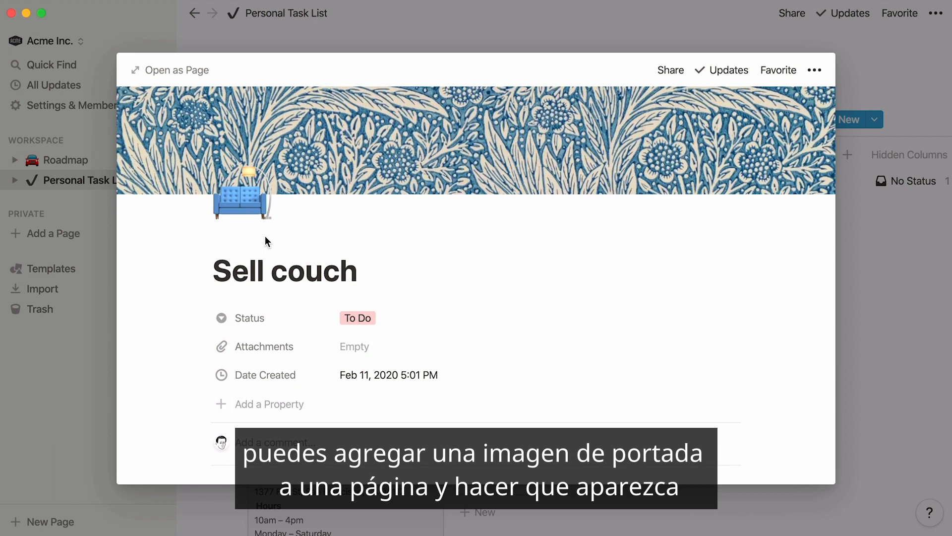
left_click(593, 31)
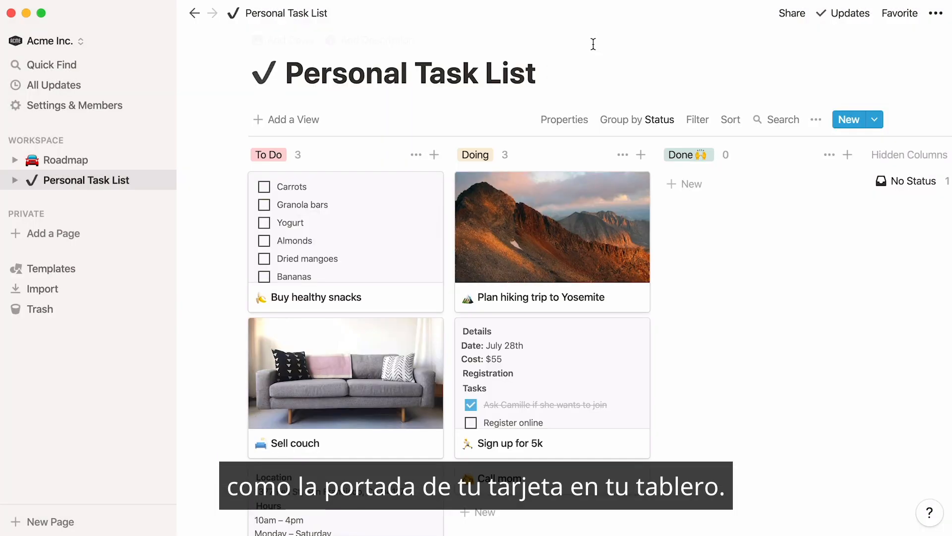
Set the board's card preview to Page Cover, and switch it back to Page Content.
left_click(585, 119)
left_click(648, 158)
left_click(634, 197)
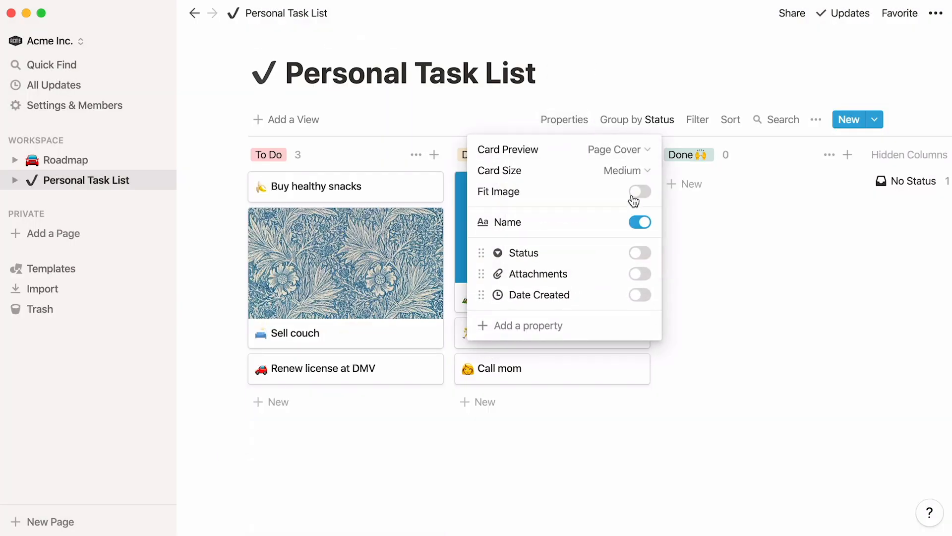
left_click(644, 153)
left_click(624, 220)
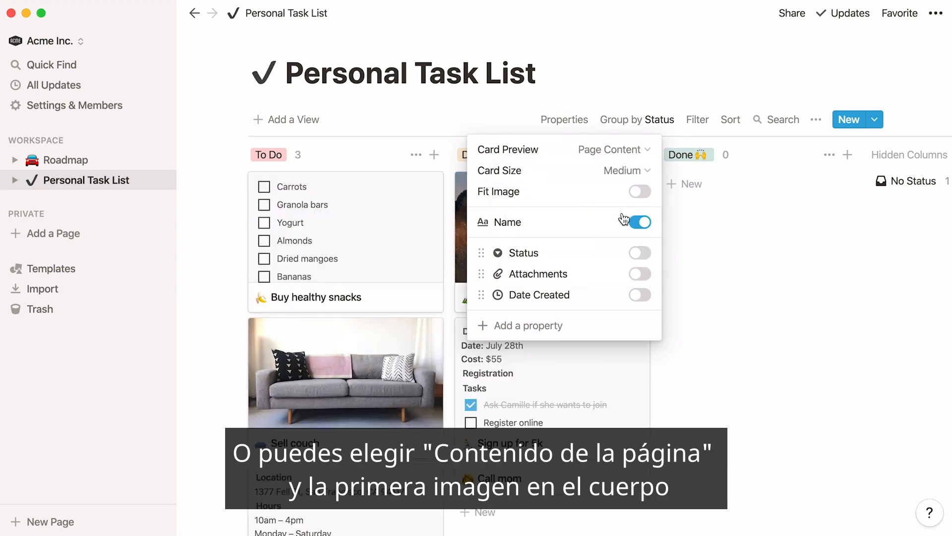
Open the Plan hiking trip to Yosemite page to view the first image in its body, and close it.
left_click(459, 230)
scroll(459, 231, "down", 3)
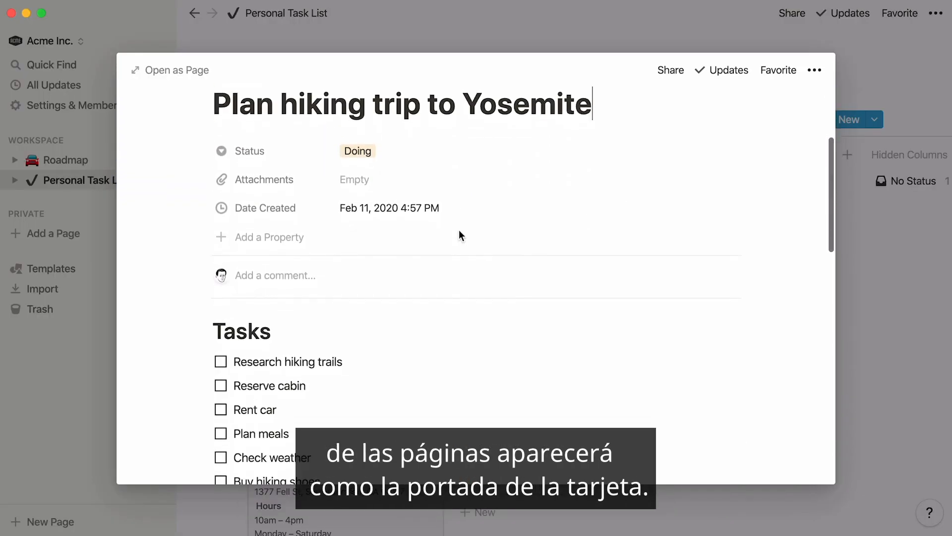
scroll(459, 230, "down", 8)
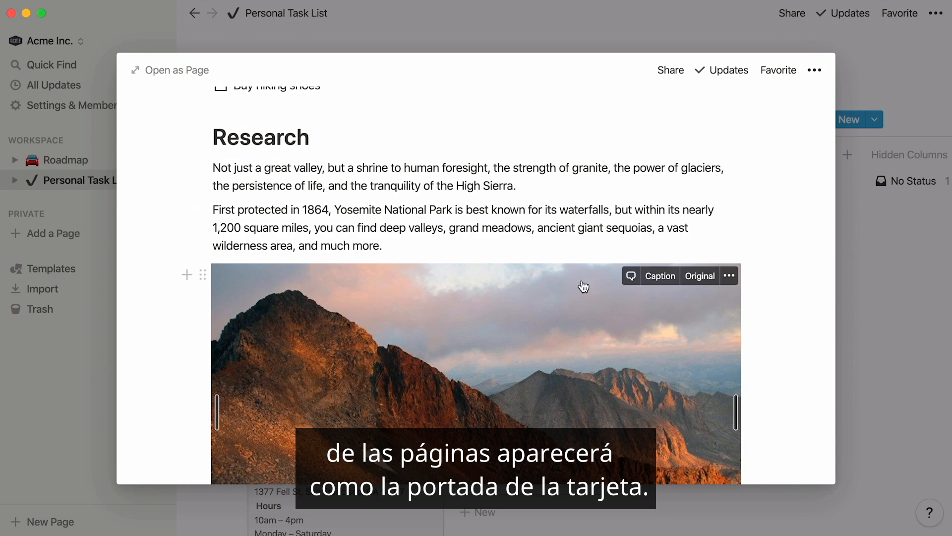
left_click(877, 234)
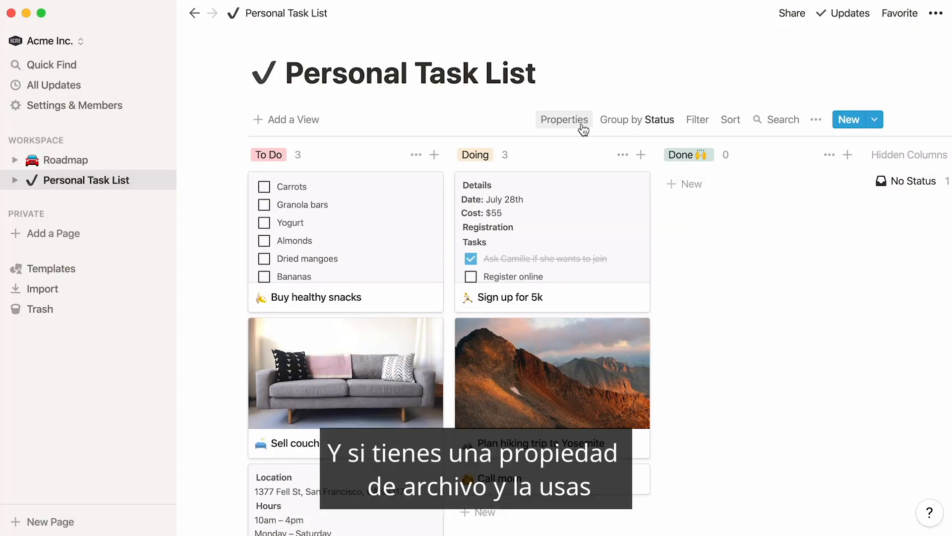
Set the Personal Task List board's card preview to the Attachments property.
left_click(581, 124)
left_click(635, 152)
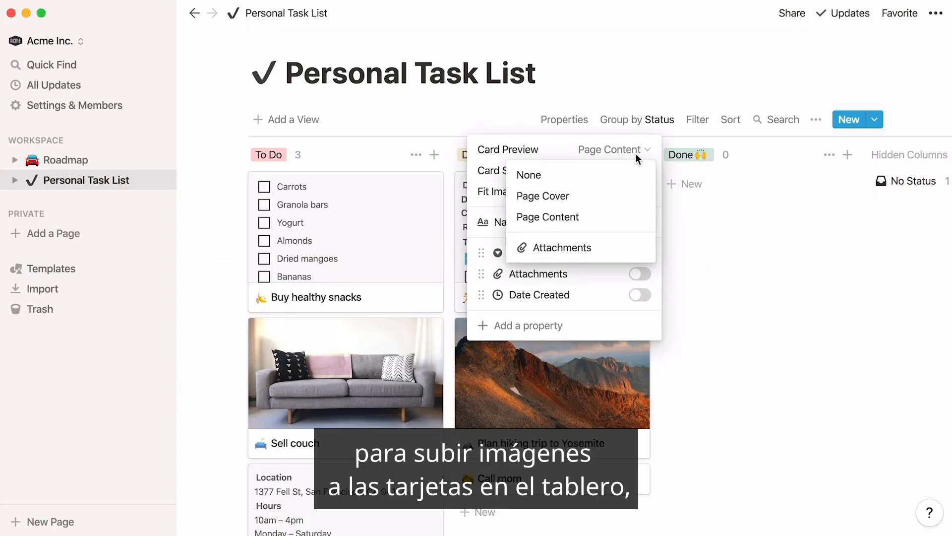
left_click(619, 246)
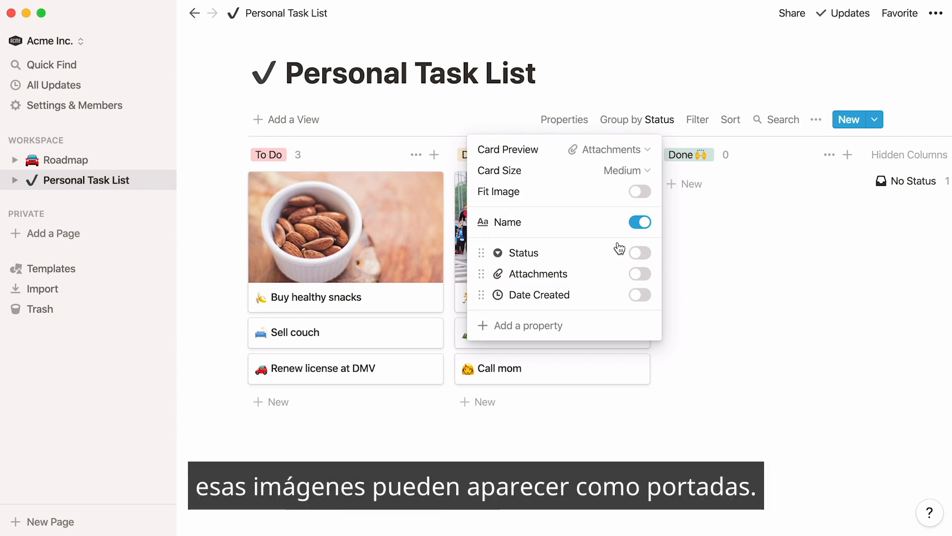
left_click(725, 209)
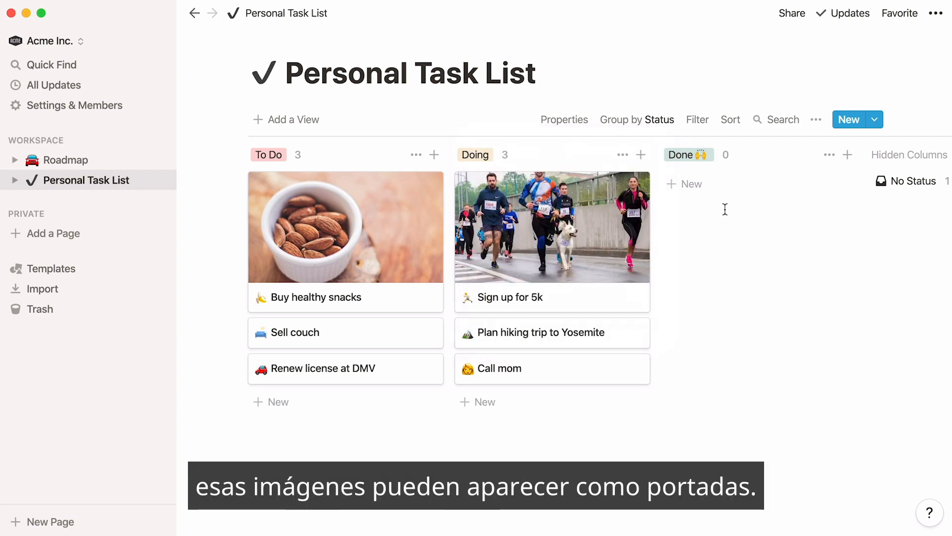
Try the Small and Medium card sizes on the Personal Task List board and set the size to Large.
left_click(567, 121)
left_click(634, 170)
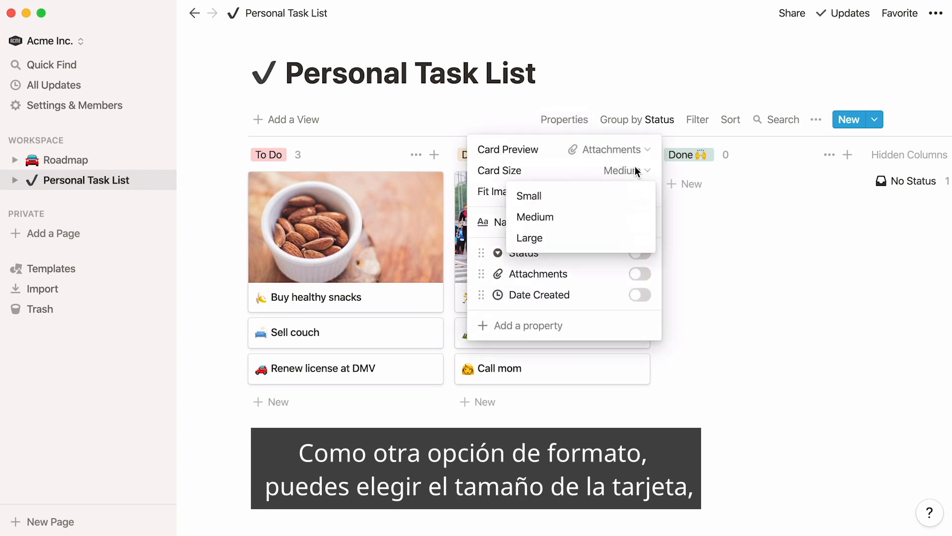
left_click(628, 187)
left_click(629, 214)
left_click(630, 238)
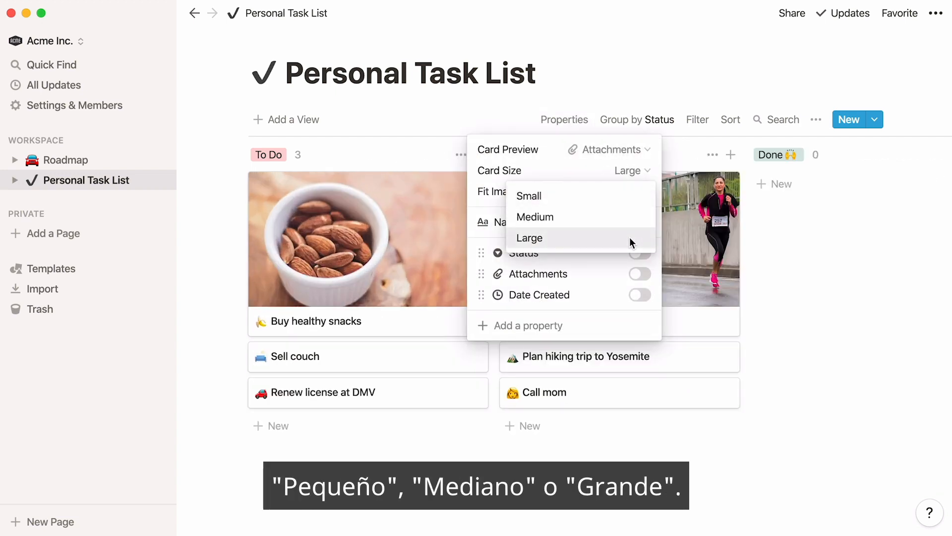
Open the Roadmap board, try grouping its cards by Engineers, Type, Sprint, Product Manager and Priority, and return to grouping by Status.
left_click(100, 159)
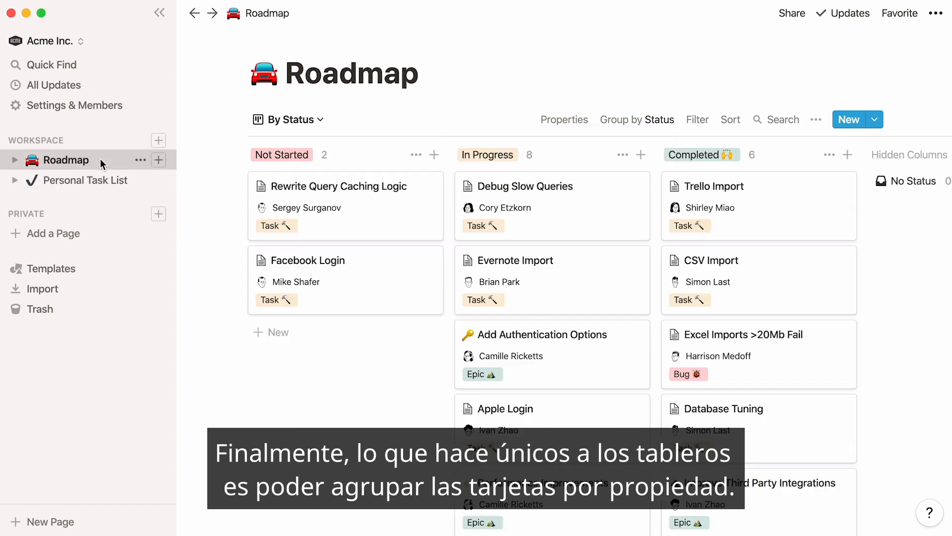
left_click(621, 124)
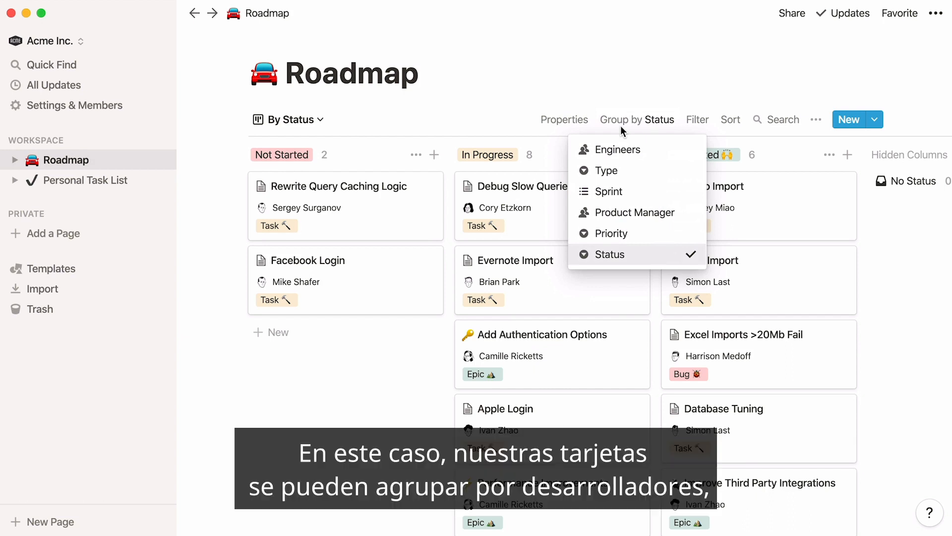
left_click(658, 151)
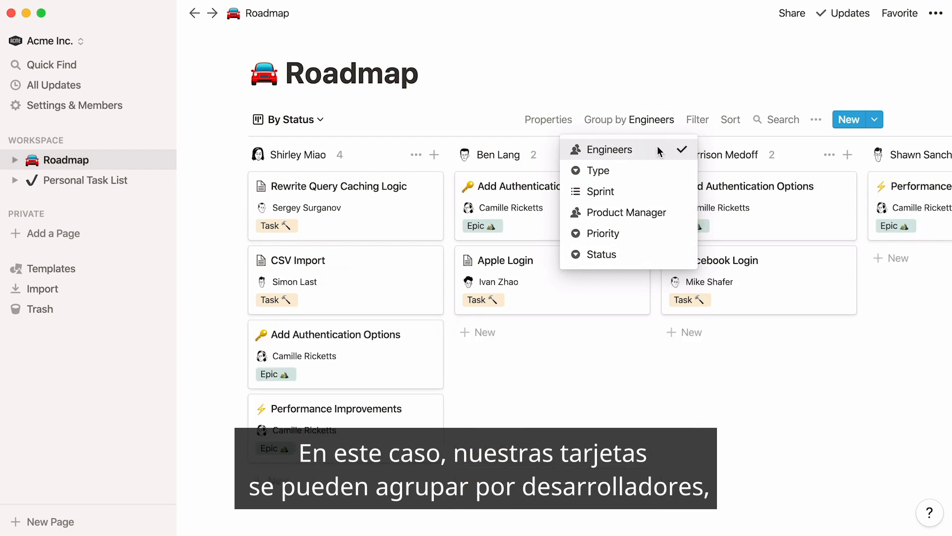
left_click(657, 171)
left_click(654, 190)
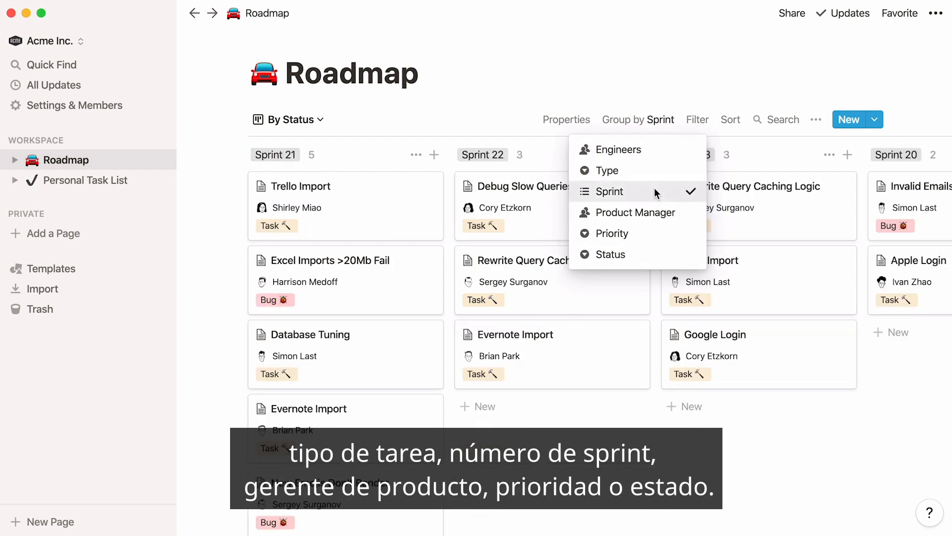
left_click(685, 211)
left_click(652, 233)
left_click(647, 257)
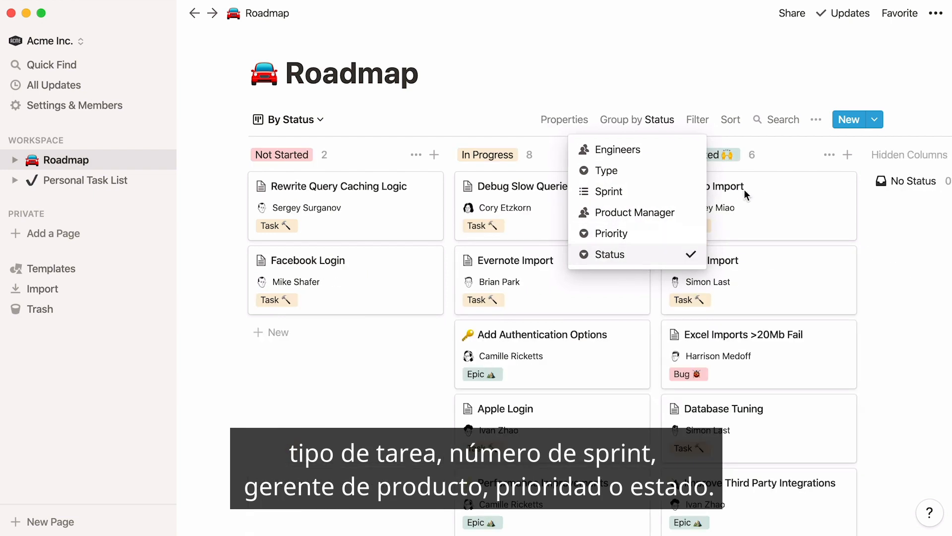
left_click(779, 159)
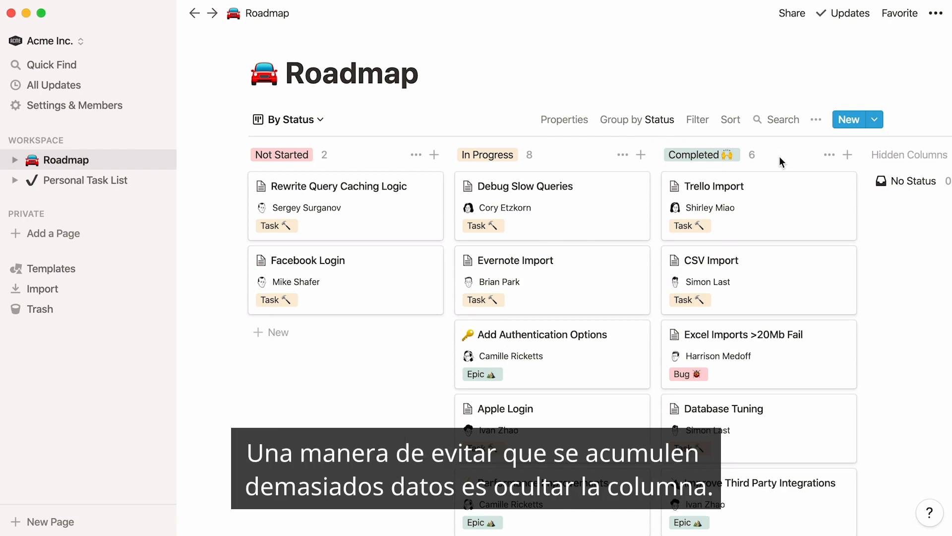
Hide the Completed column and move the Debug Slow Queries card from In Progress into the hidden Completed group.
left_click(827, 156)
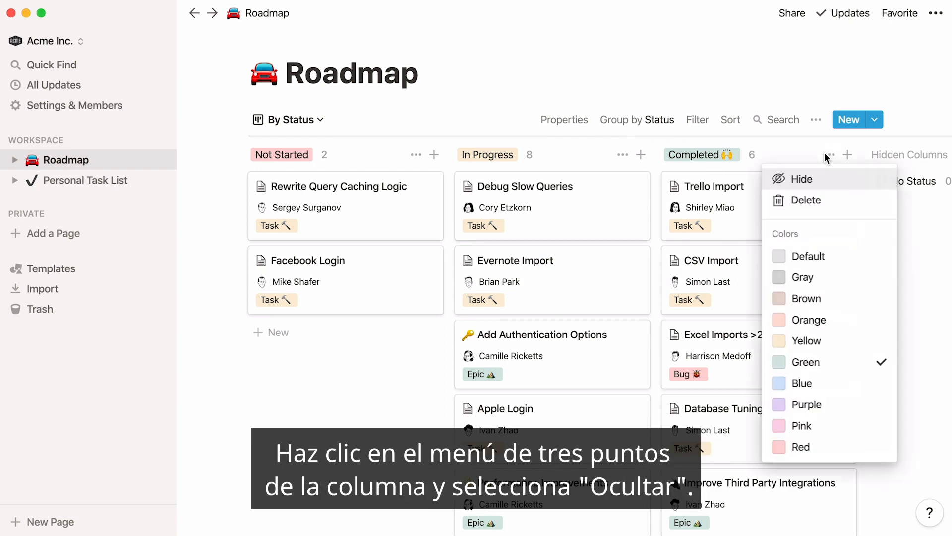
left_click(831, 179)
left_click_drag(574, 206, 678, 212)
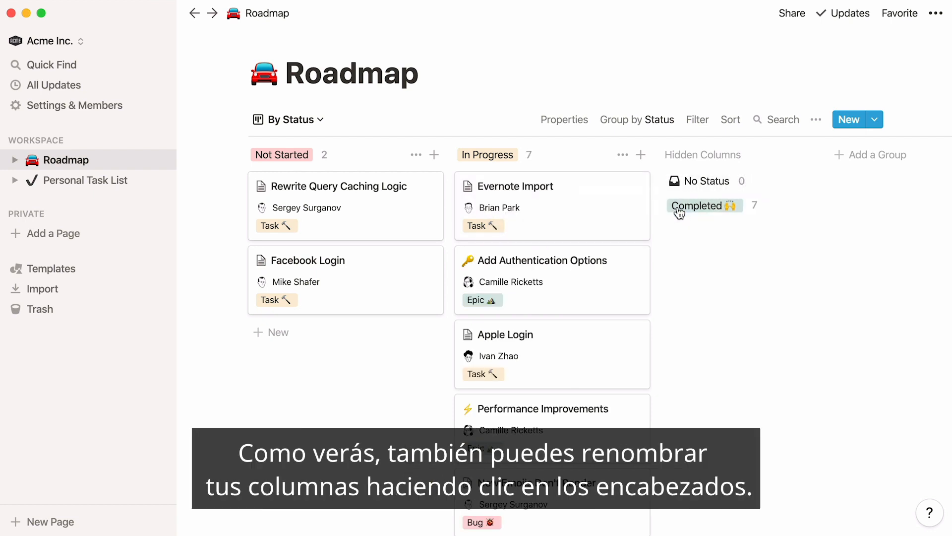
Rename the Not Started column of the Roadmap board as Backlog.
left_click(295, 158)
type("Backlog")
key("Return")
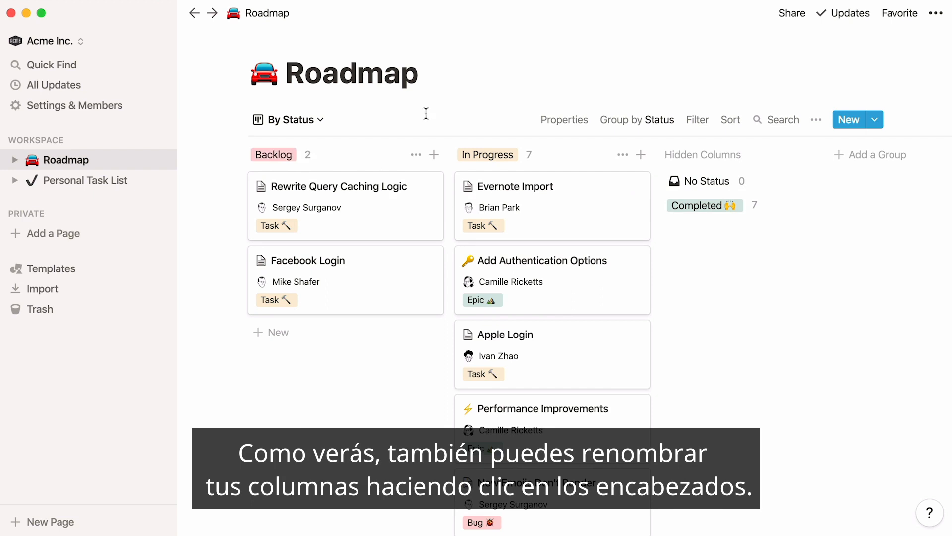
Filter the Roadmap board to cards whose Product Manager contains a specific team member, and remove the filter.
left_click(697, 121)
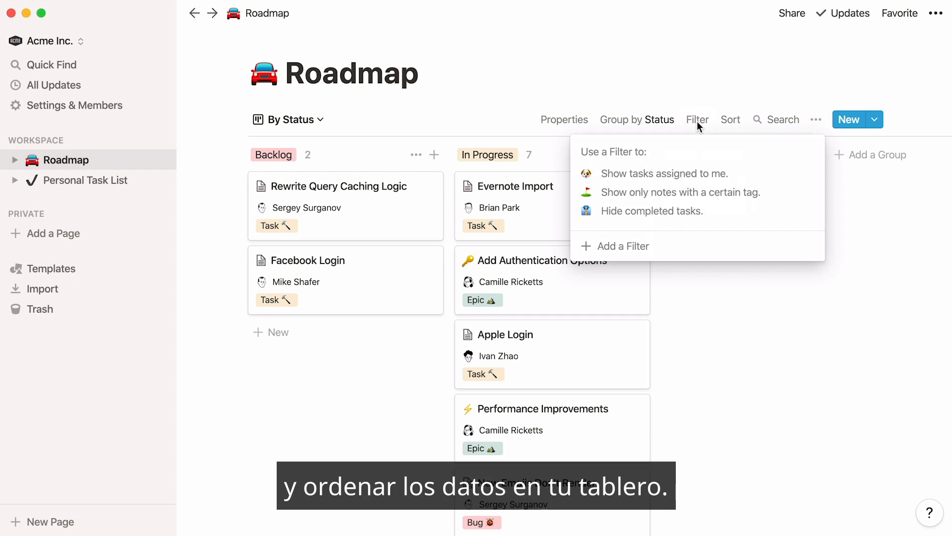
left_click(662, 246)
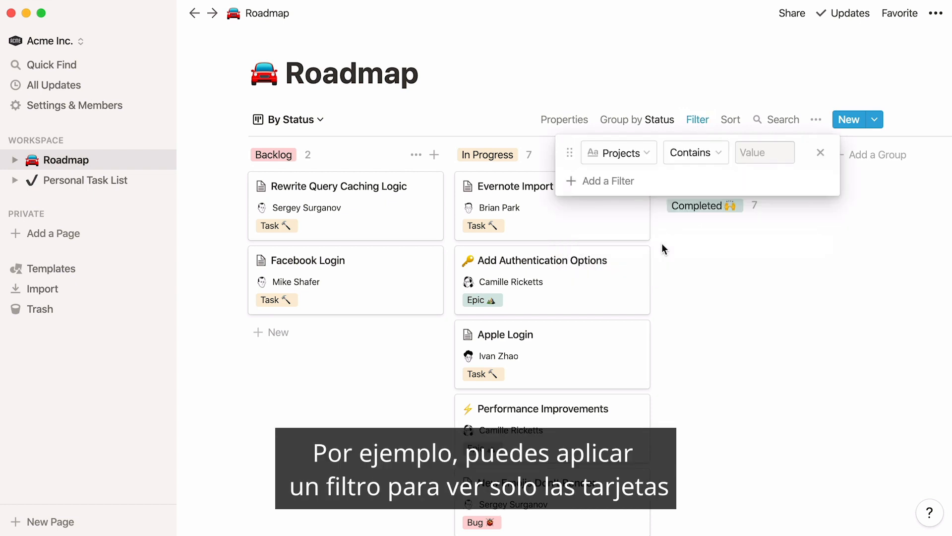
left_click(645, 156)
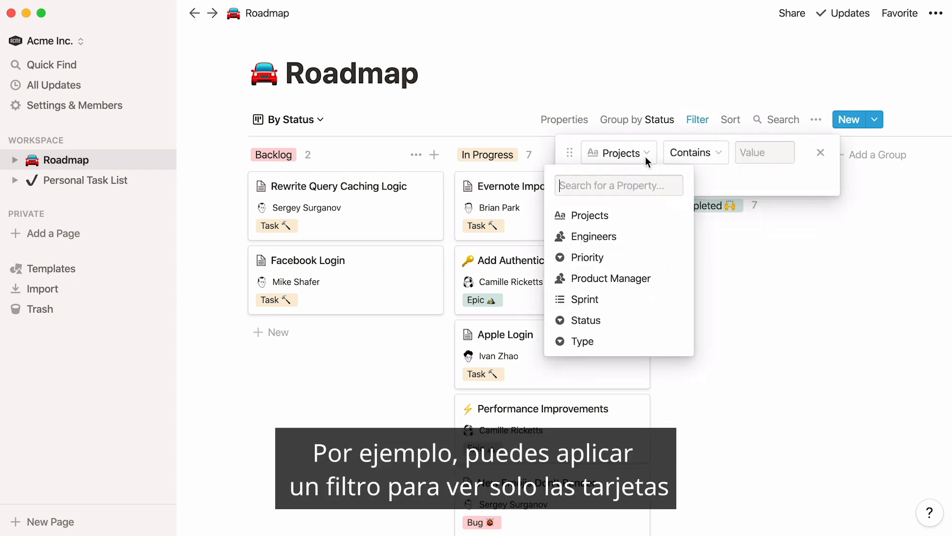
left_click(662, 284)
left_click(792, 154)
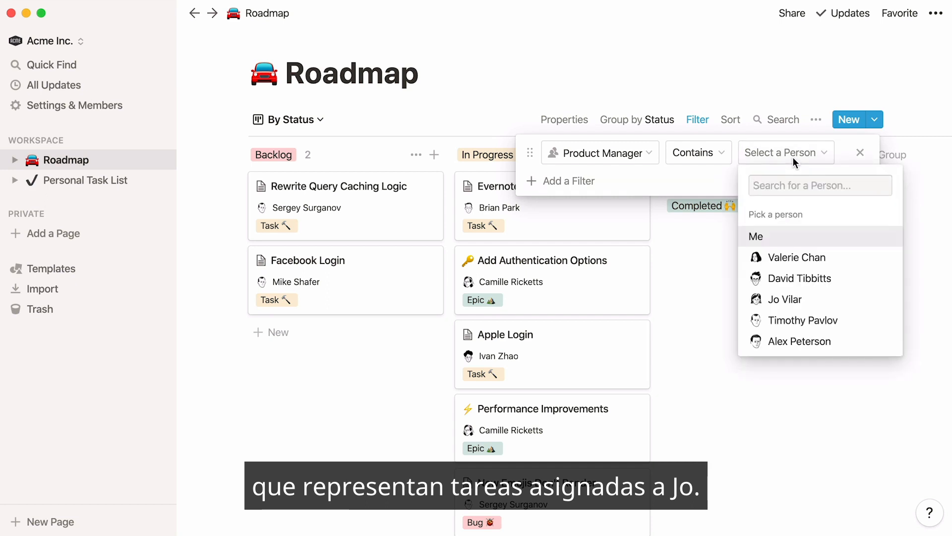
left_click(830, 299)
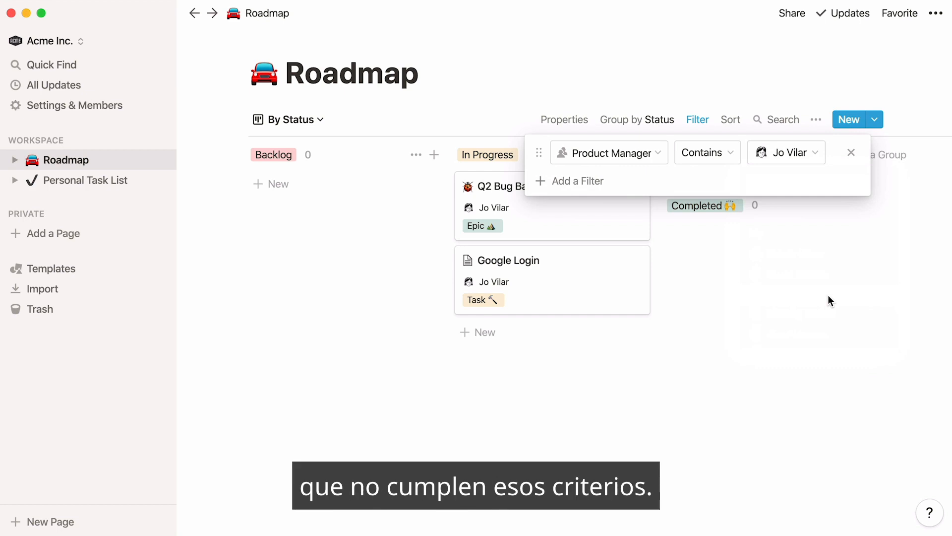
left_click(850, 153)
left_click(848, 150)
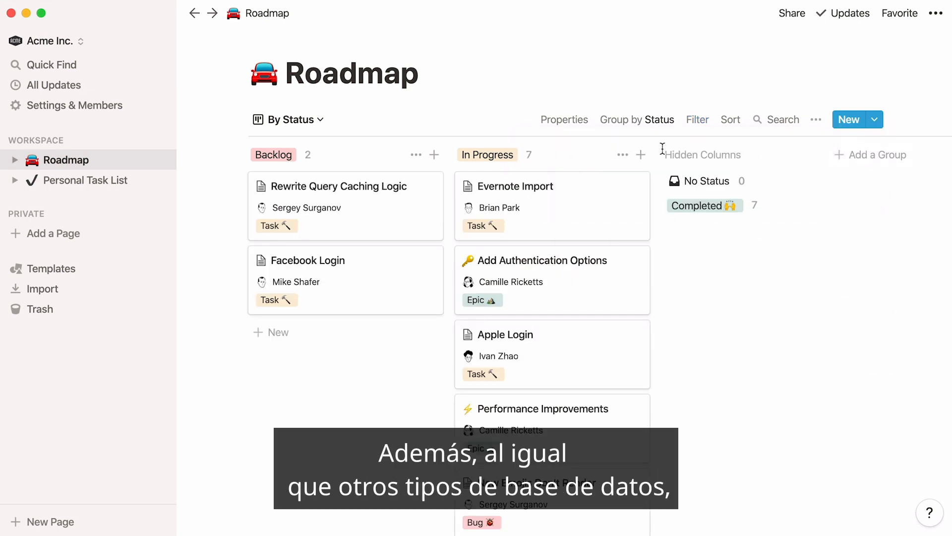
Start adding a view to the Roadmap database to examine the available view types, and dismiss it.
left_click(321, 122)
left_click(315, 294)
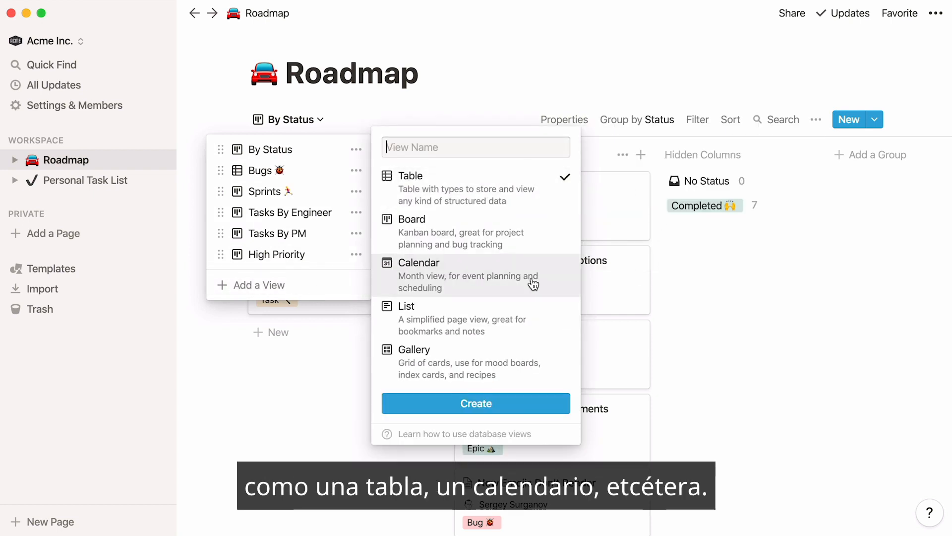
key("Escape")
Switch the Roadmap database through its Sprints, Bugs and By Status views, and finish on the High Priority view.
left_click(306, 193)
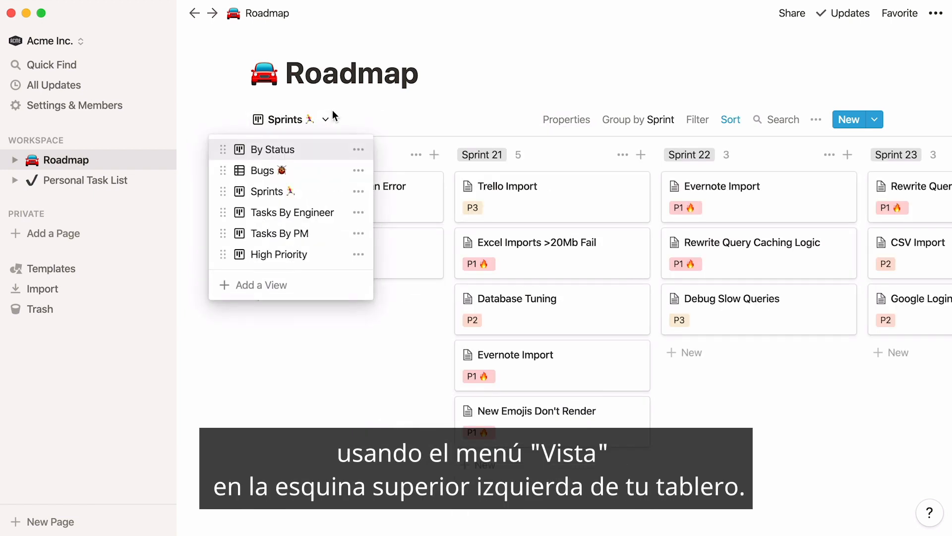
left_click(315, 167)
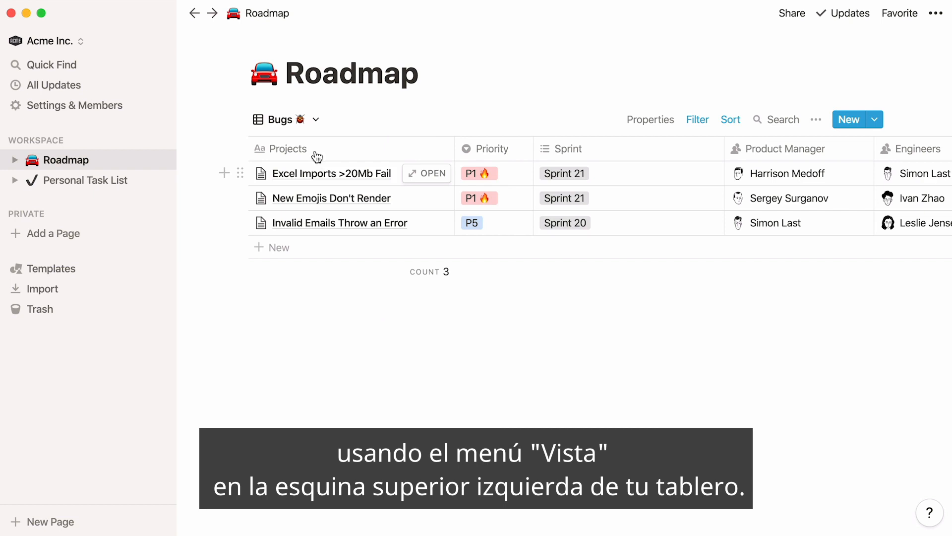
left_click(317, 120)
left_click(315, 149)
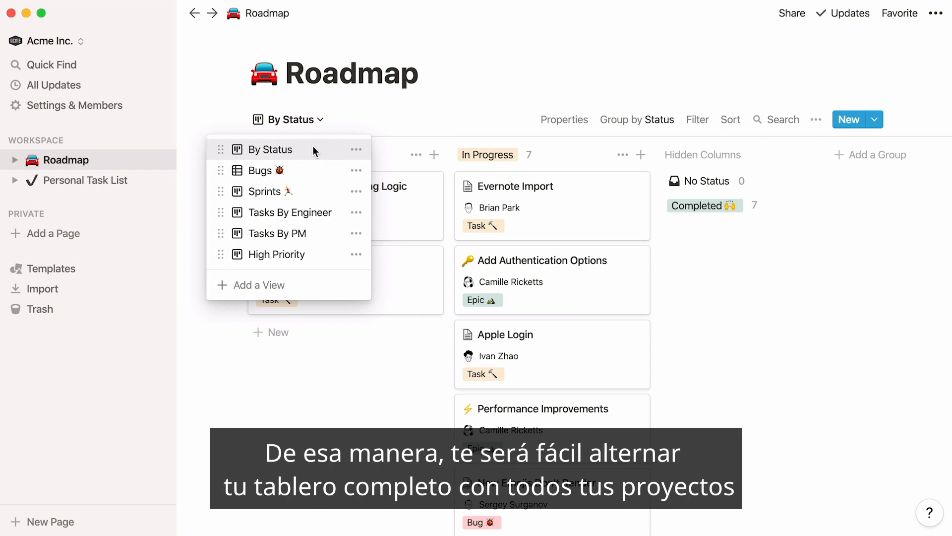
left_click(323, 255)
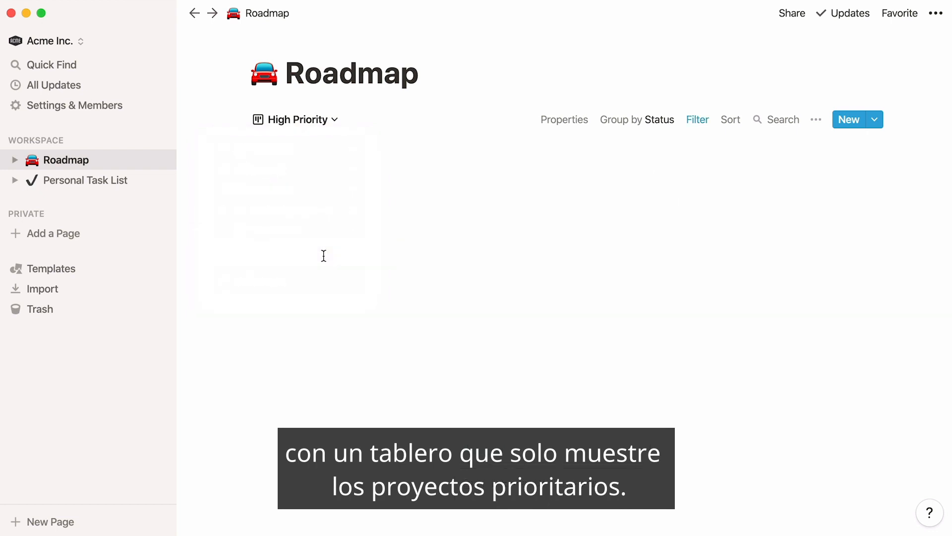